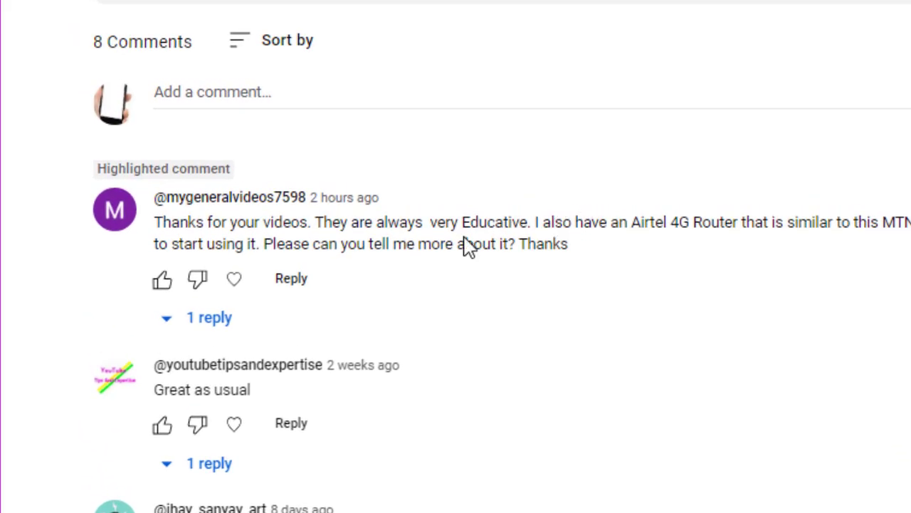
Step: Expand the reply under the viewer comment asking about the Airtel 4G router
click(160, 286)
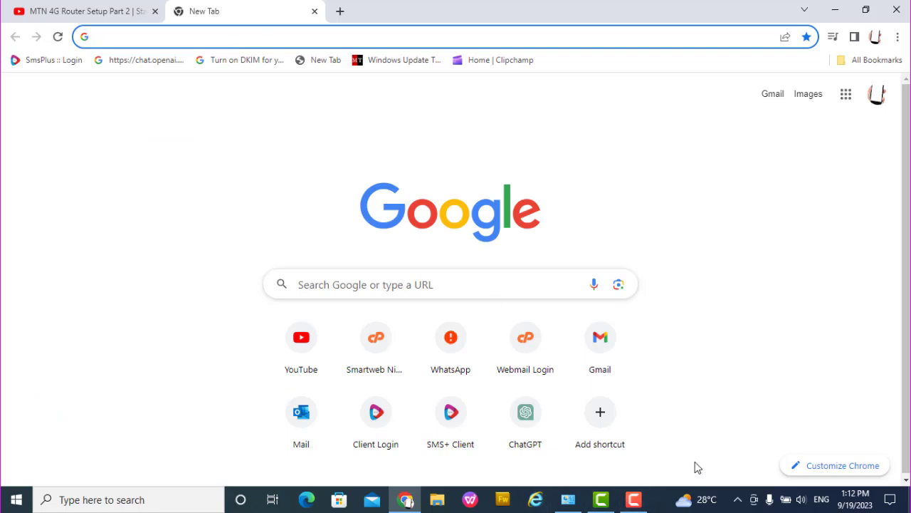
Step: Confirm in the Wi-Fi flyout that the laptop is connected to Airtel_4G_SMARTBOX_453E
click(738, 500)
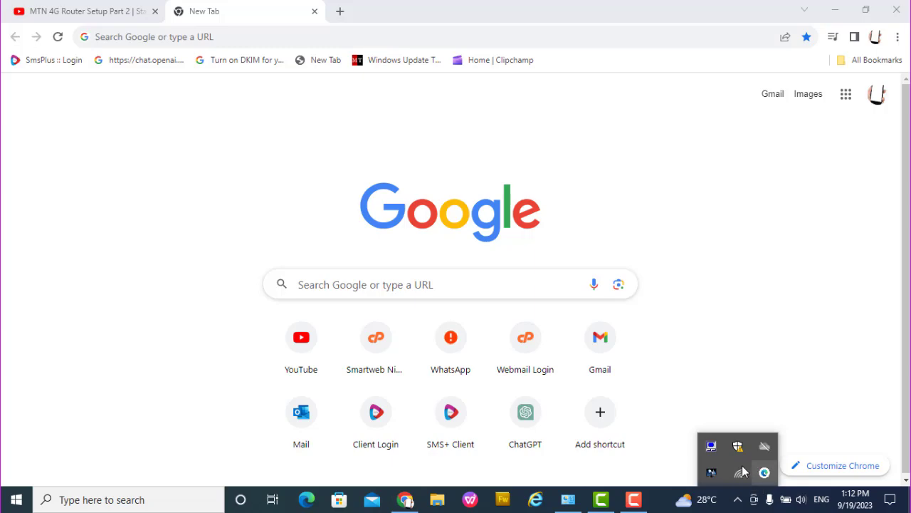
click(739, 472)
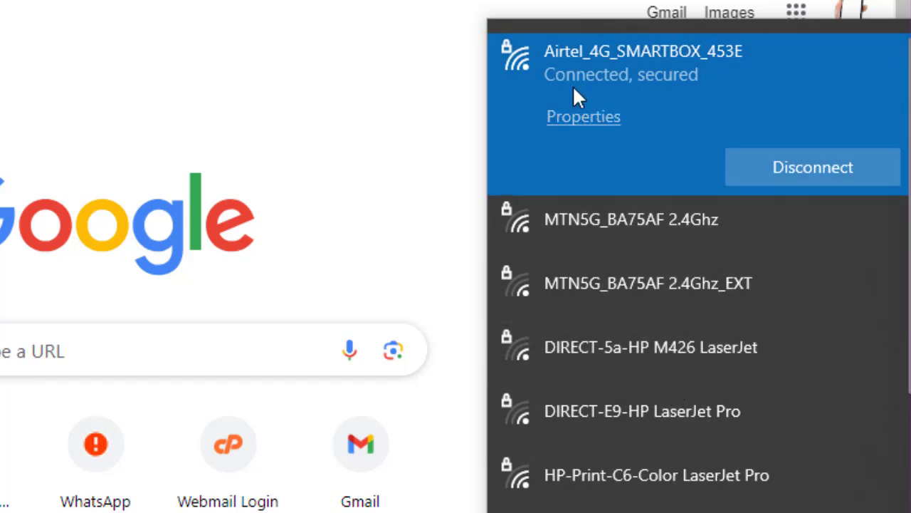
click(585, 91)
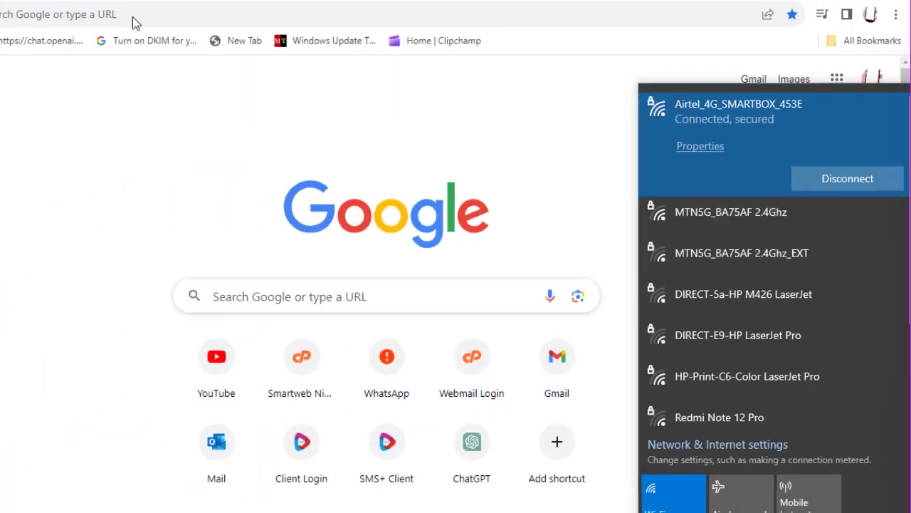
Step: Go to the router admin page at 192.168.1.1, correcting the autocompleted address
click(228, 36)
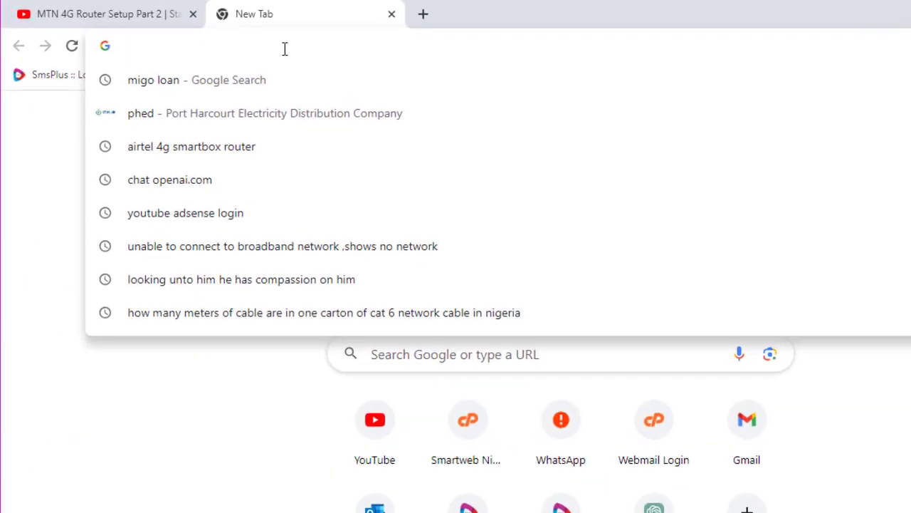
text(192.16)
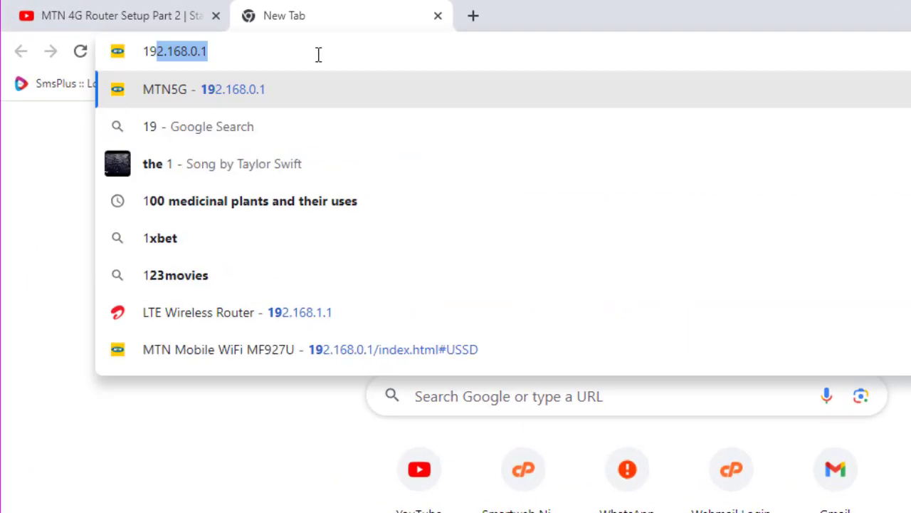
text(8.1.1)
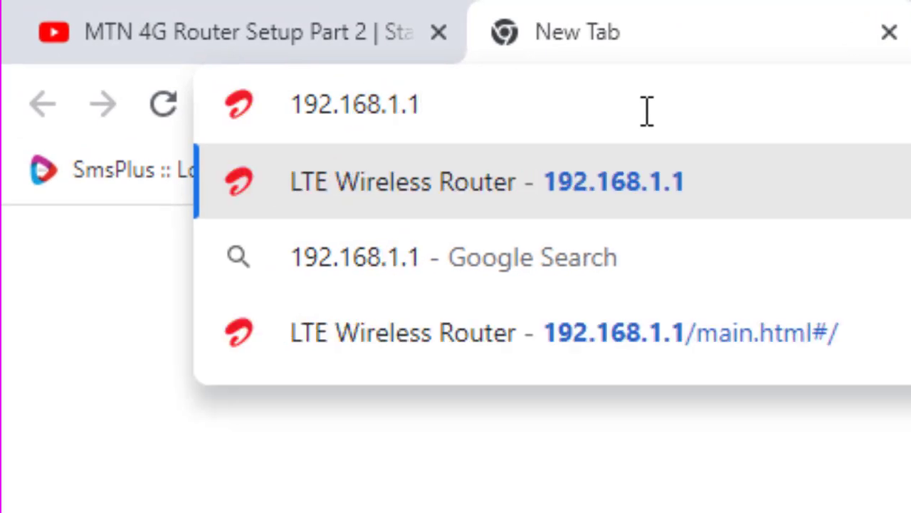
key(BackSpace)
key(BackSpace)
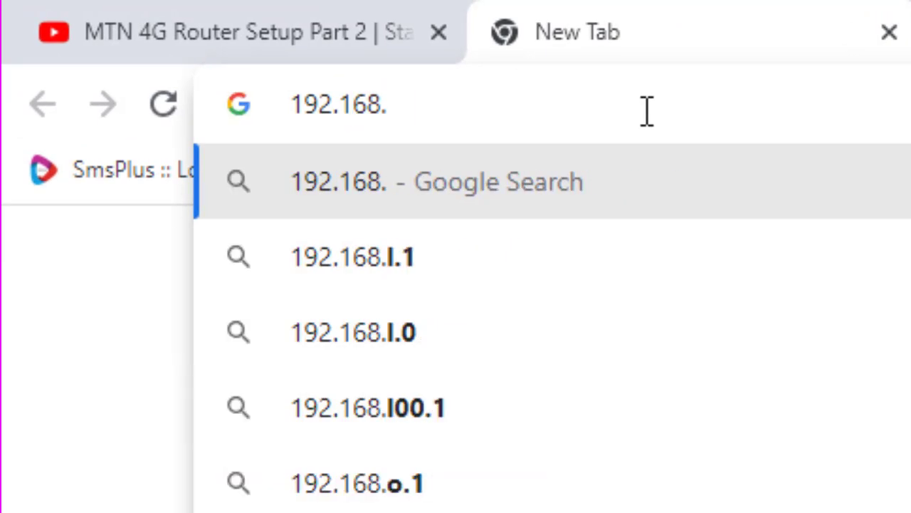
text(0.1)
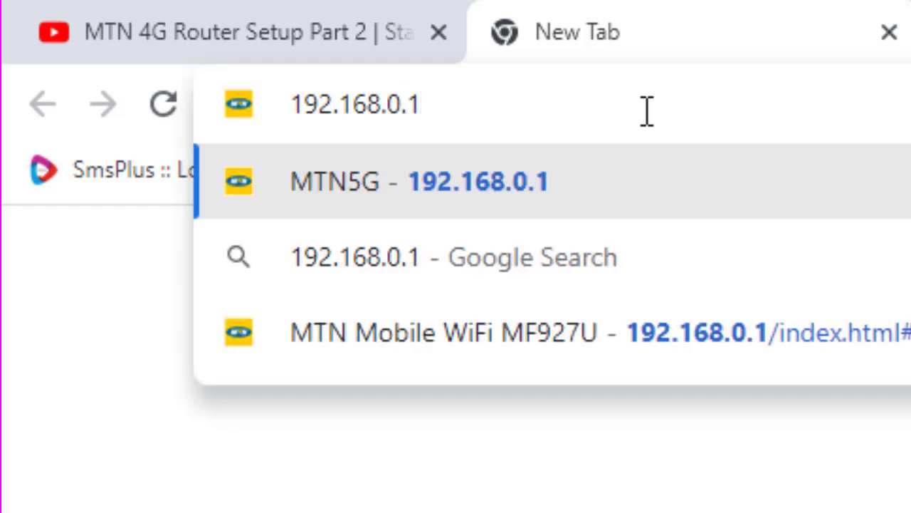
key(BackSpace)
key(BackSpace)
key(BackSpace)
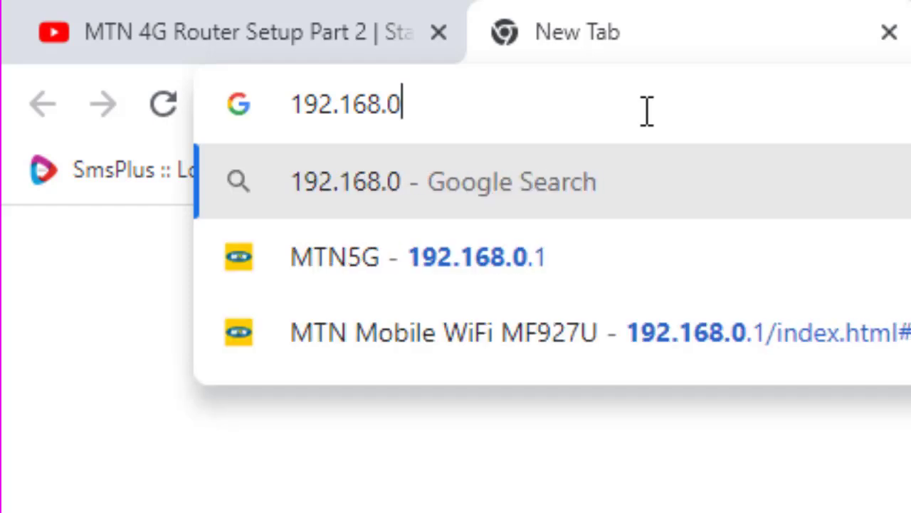
text(1.1)
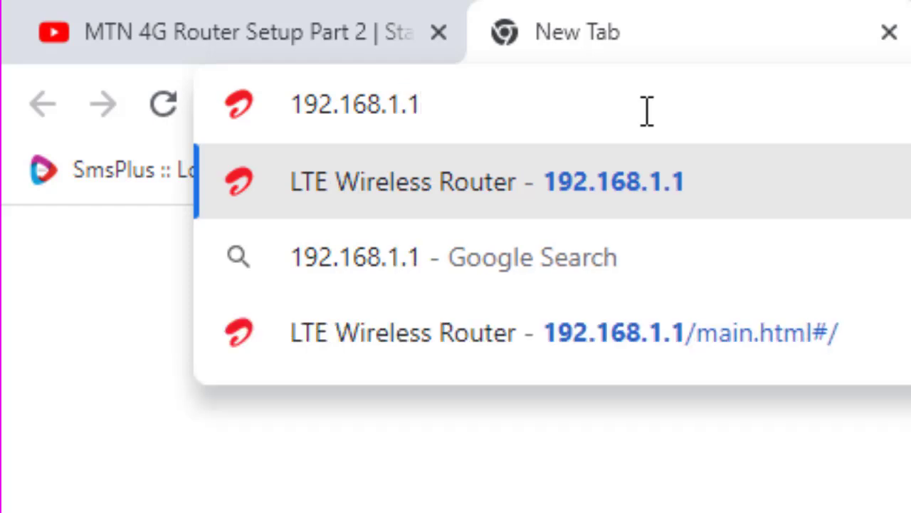
key(Return)
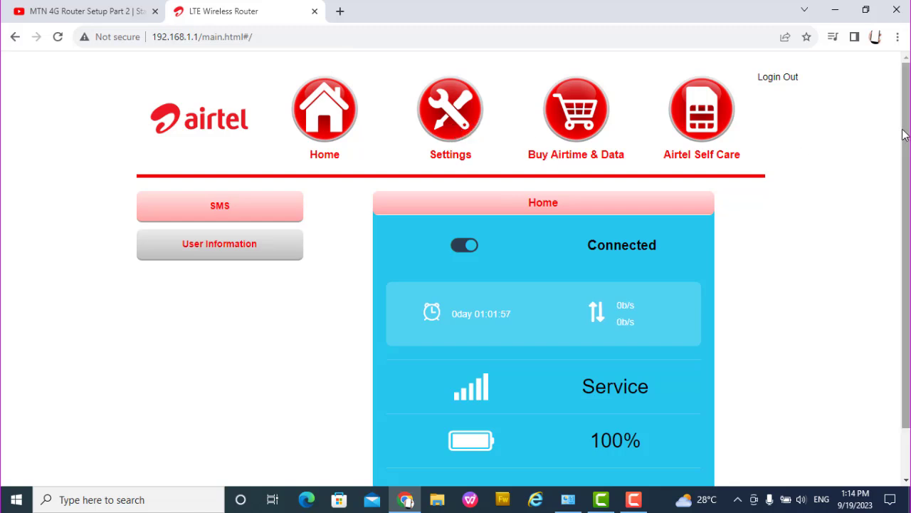
Step: Scroll the router admin home page down toward the Sign In box
drag(904, 135, 892, 200)
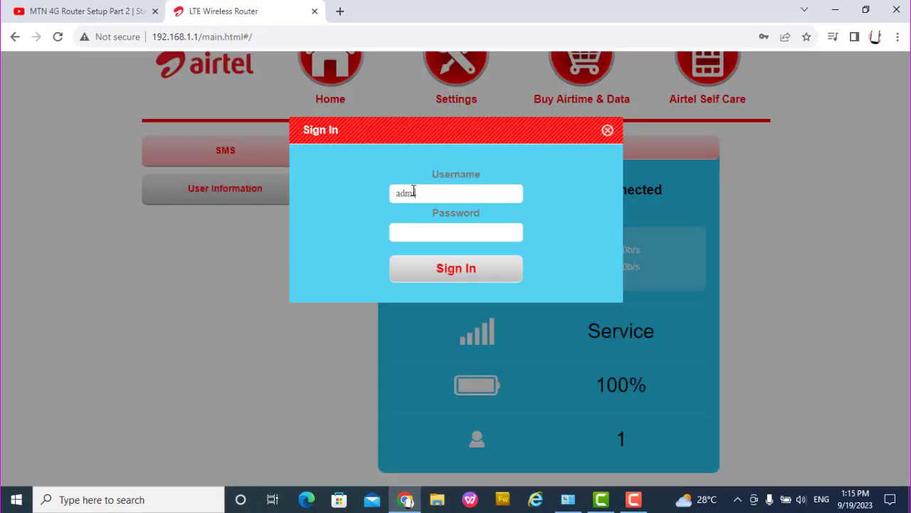
Step: Sign in with the admin password, decline Chrome's save-password offer, and scroll to Wireless Advanced Settings
click(420, 227)
text(admin)
key(BackSpace)
text(min)
click(458, 282)
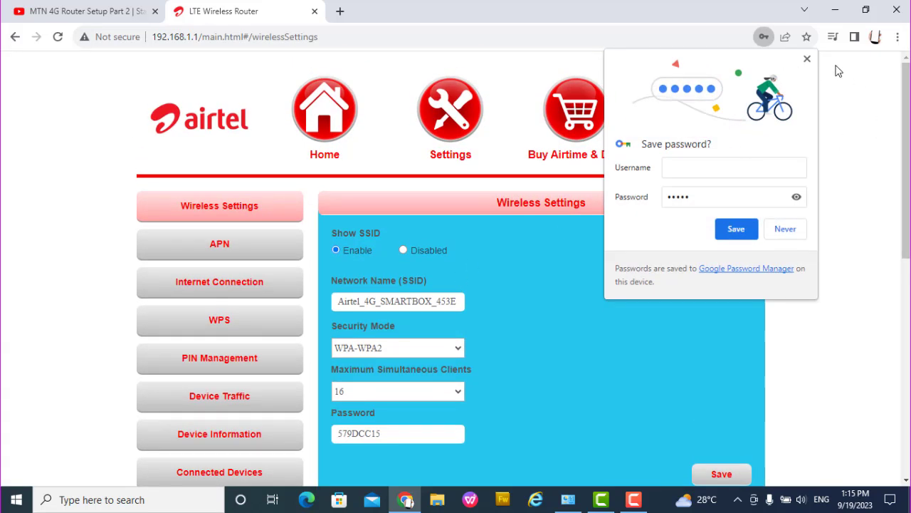
click(808, 59)
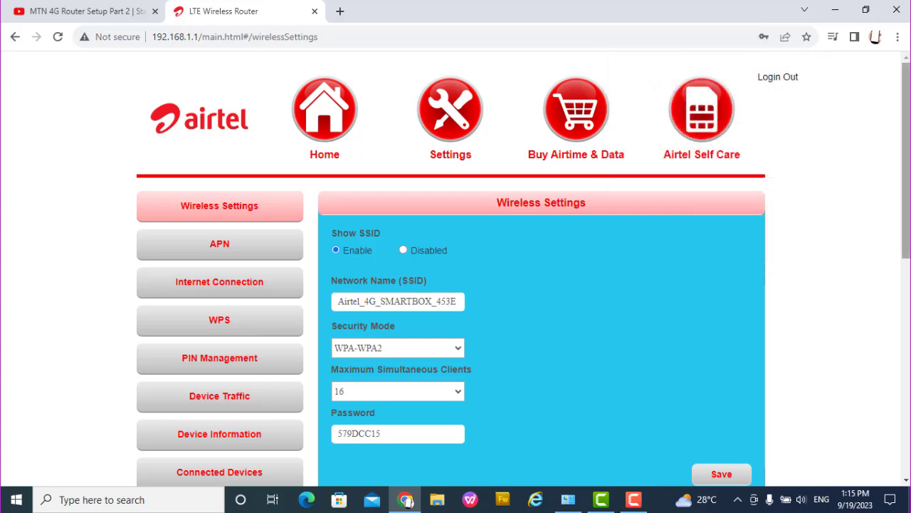
drag(908, 137, 875, 183)
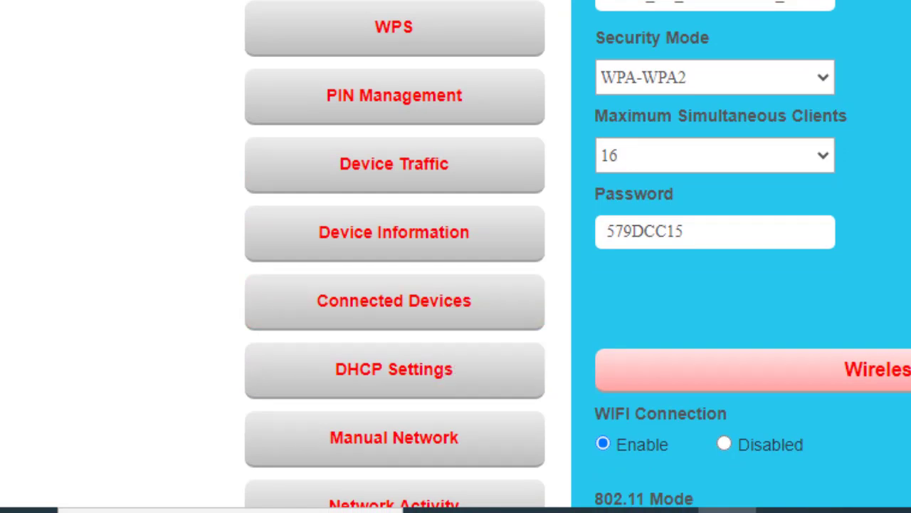
scroll(900, 270, down, 3)
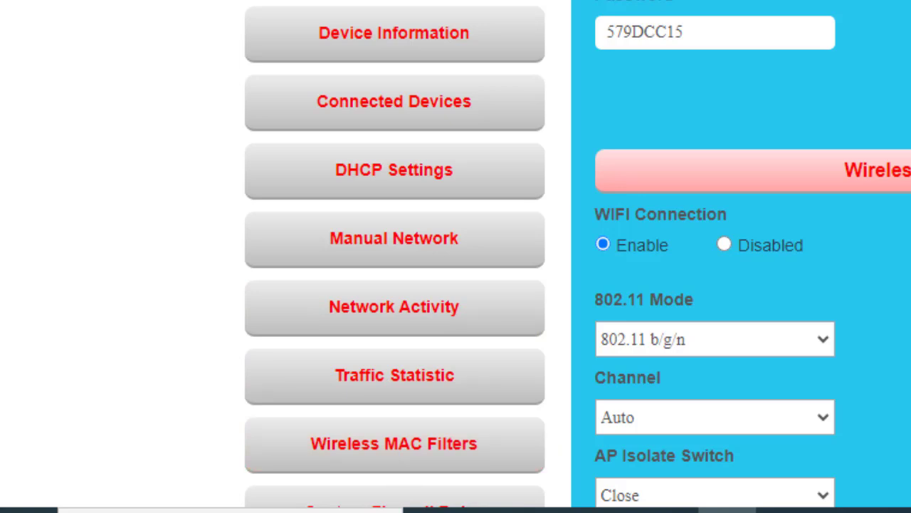
scroll(578, 254, down, 2)
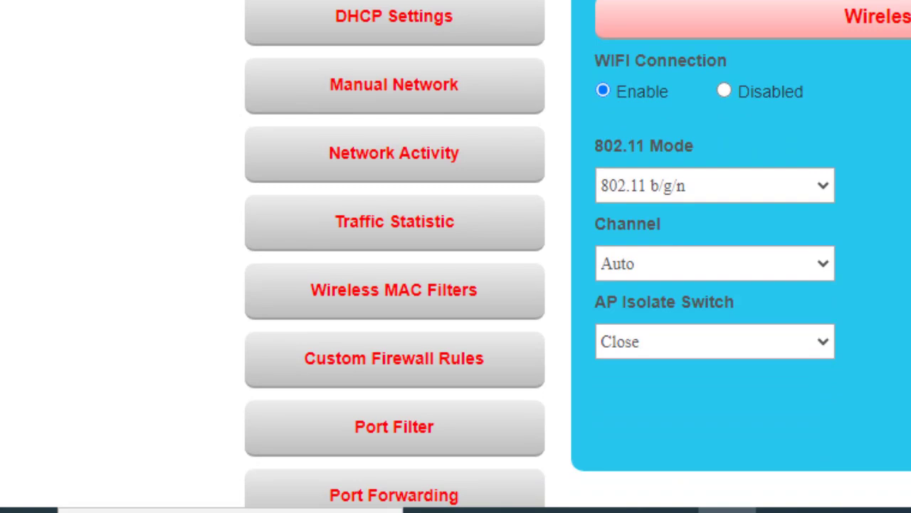
scroll(577, 254, down, 2)
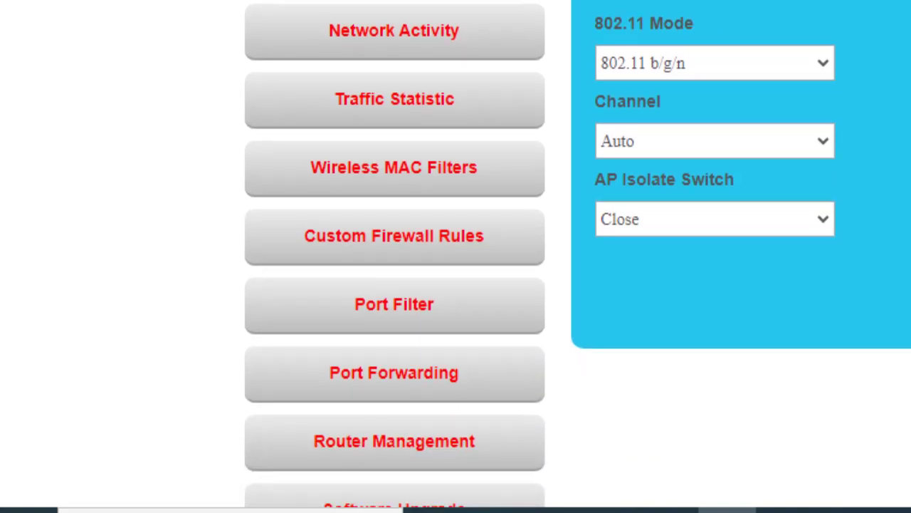
scroll(577, 253, down, 2)
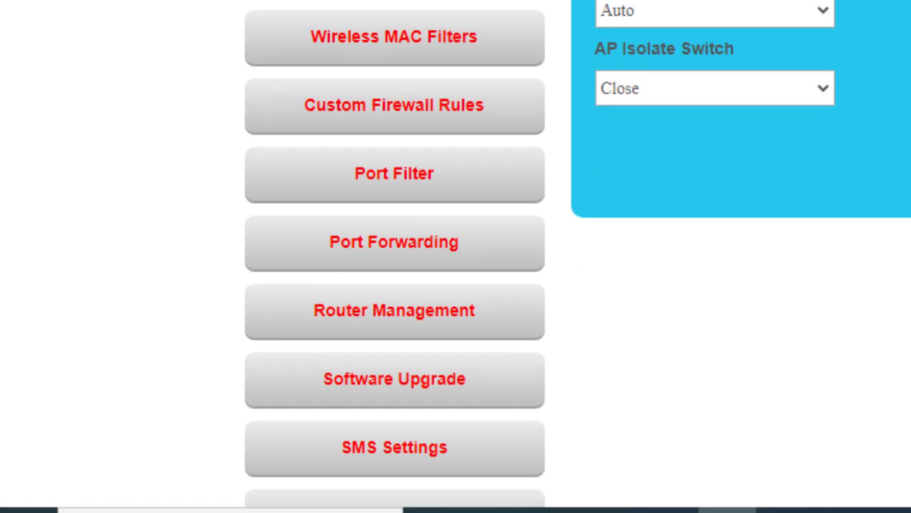
scroll(455, 257, down, 1)
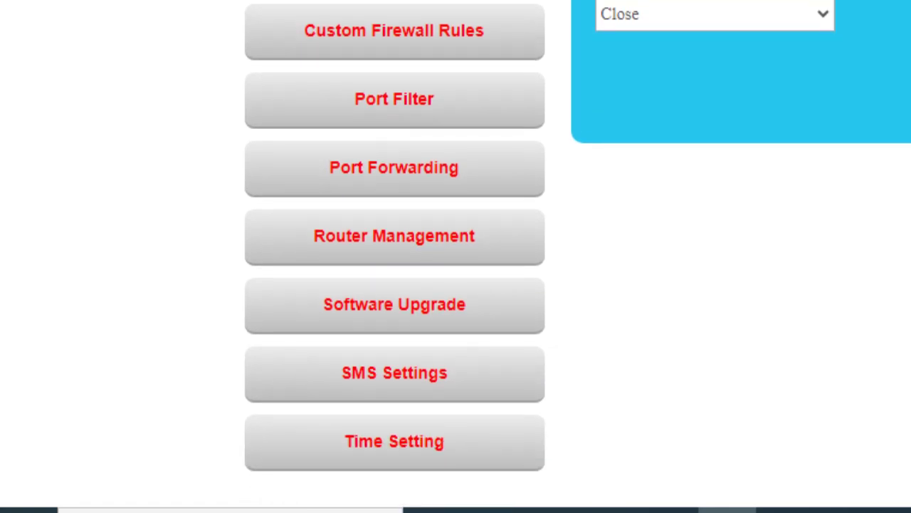
scroll(456, 256, up, 1)
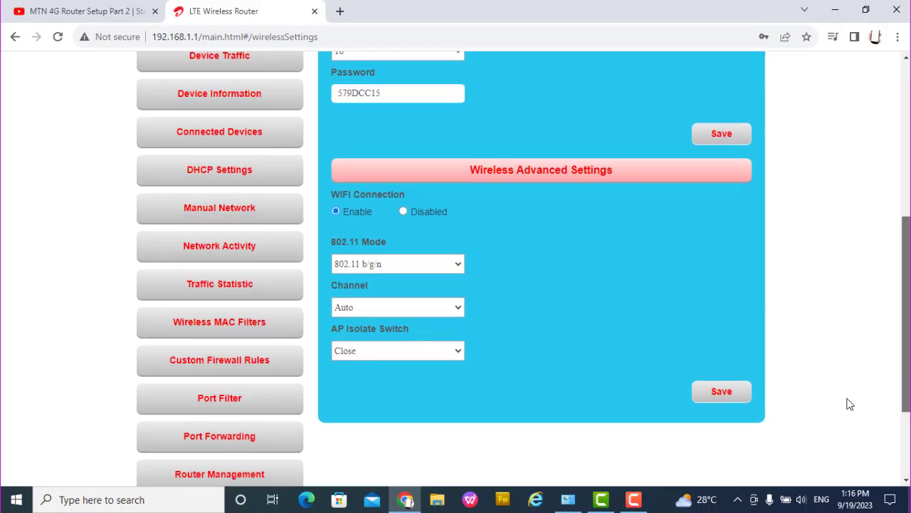
scroll(849, 413, down, 1)
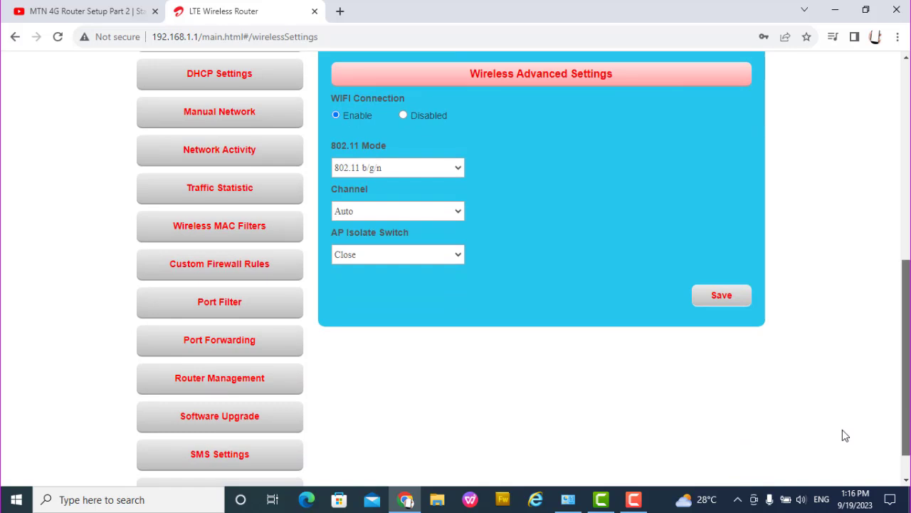
scroll(842, 430, up, 1)
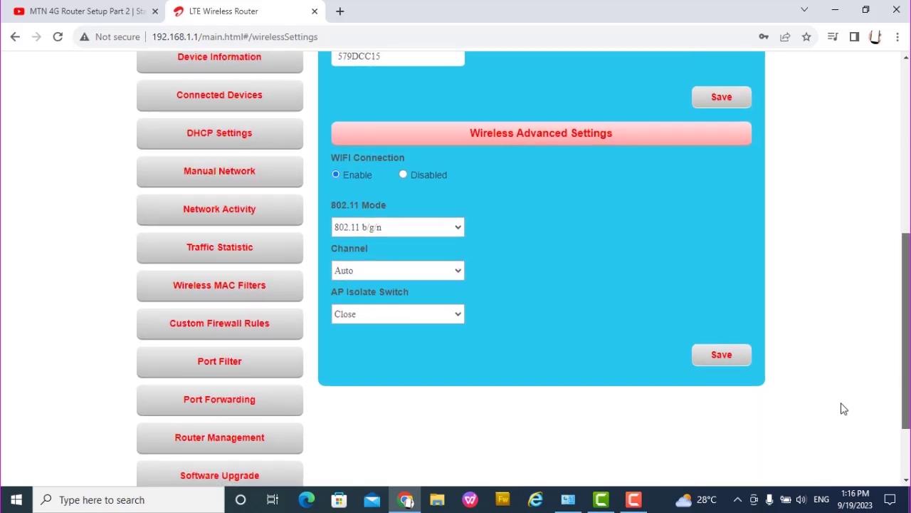
scroll(840, 420, down, 2)
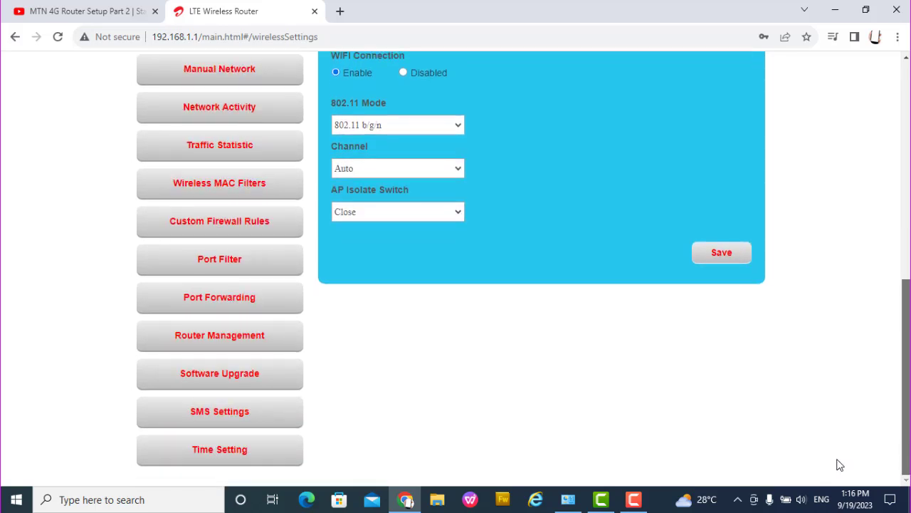
scroll(834, 446, up, 1)
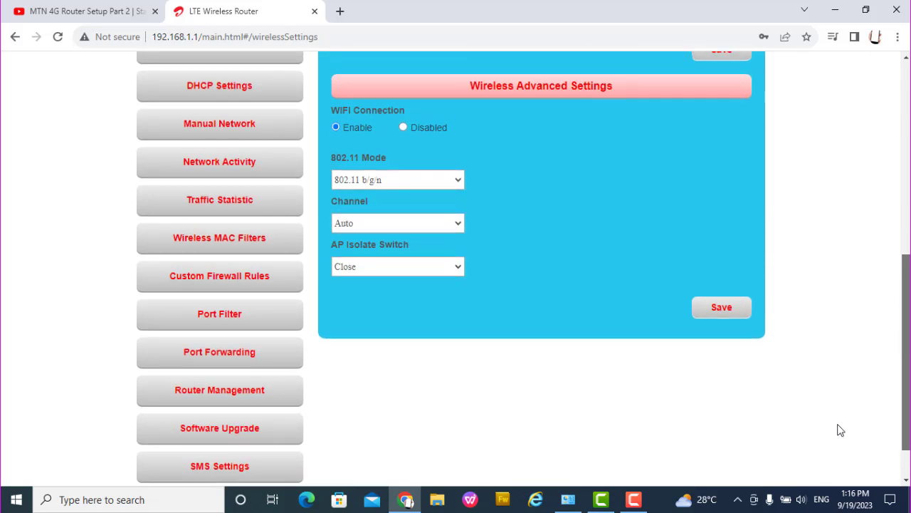
scroll(841, 430, up, 1)
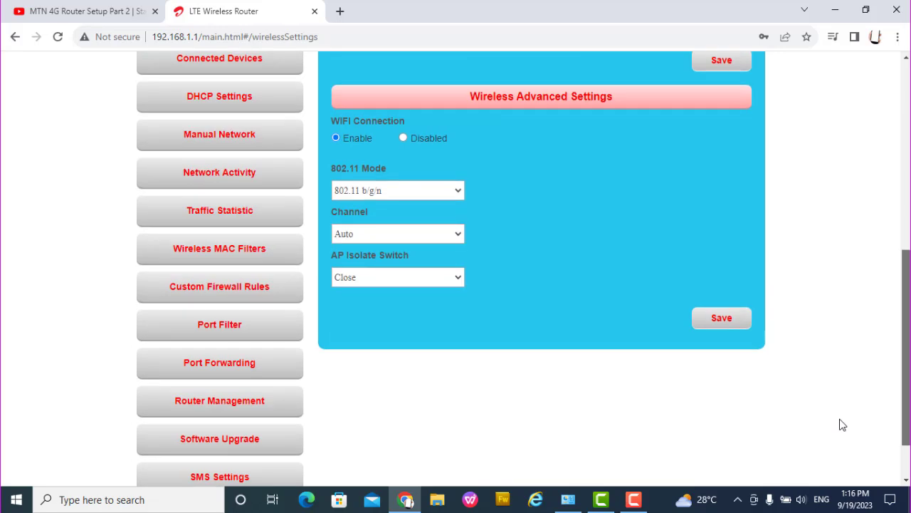
scroll(842, 425, down, 1)
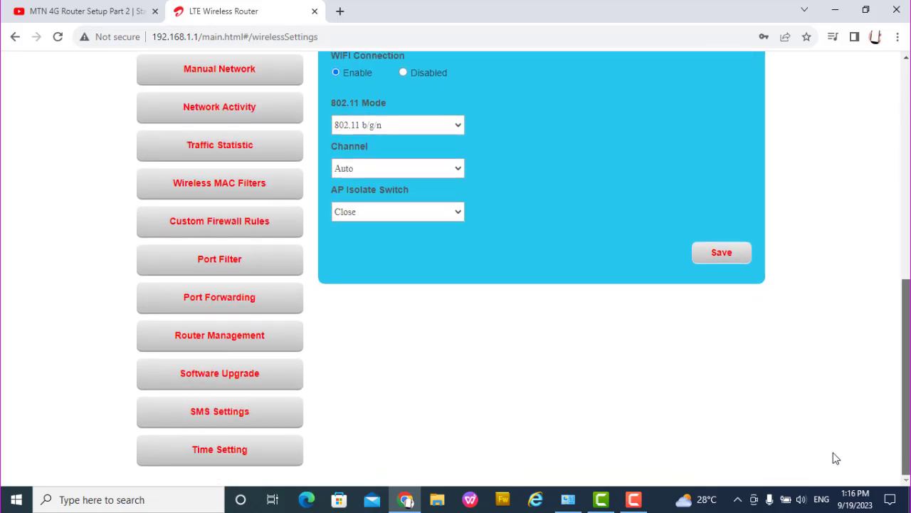
scroll(833, 435, up, 3)
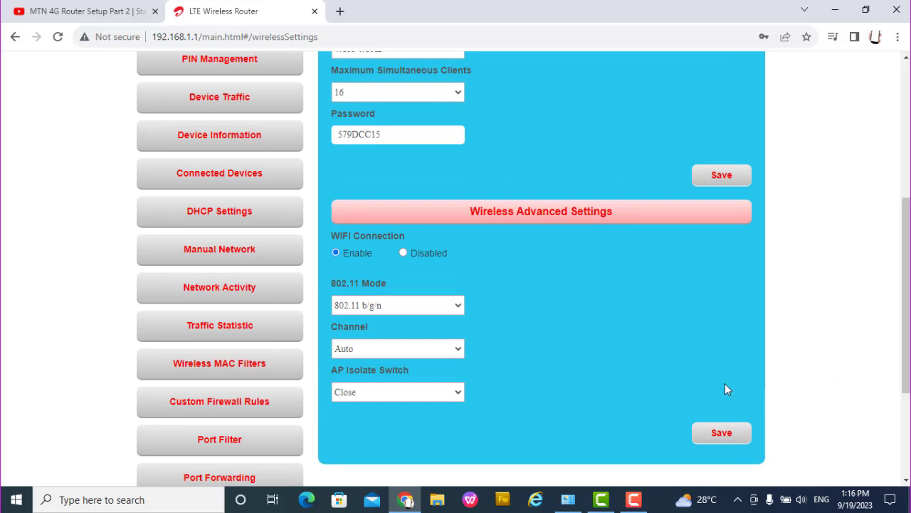
Step: Open Connected Devices, showing the single wireless client at 192.168.1.137
click(243, 179)
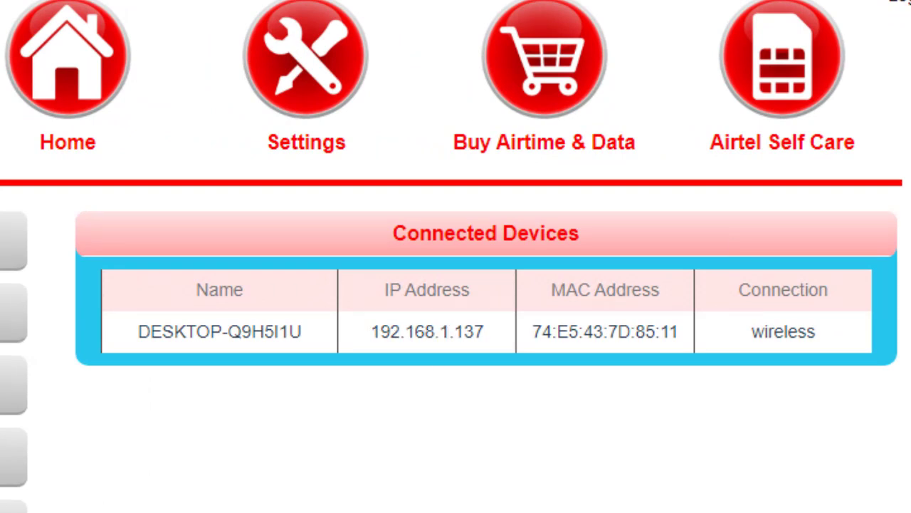
scroll(886, 267, down, 2)
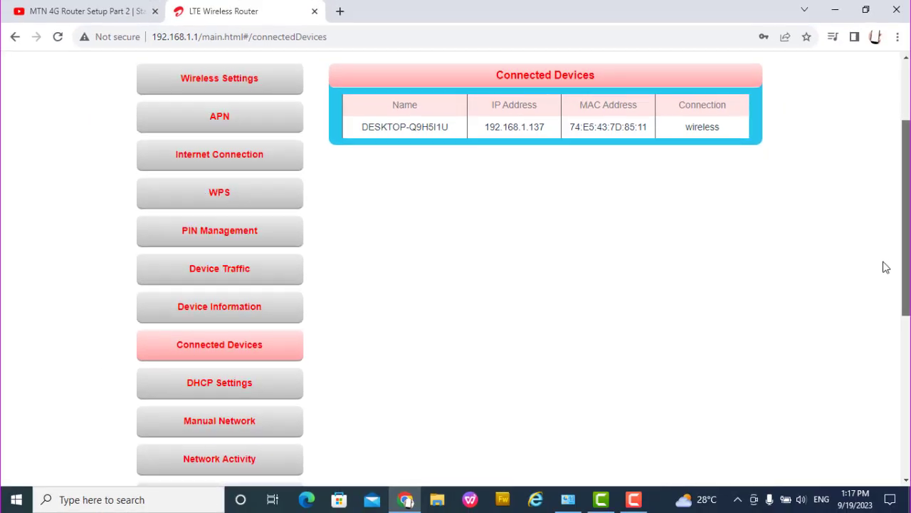
scroll(886, 267, down, 1)
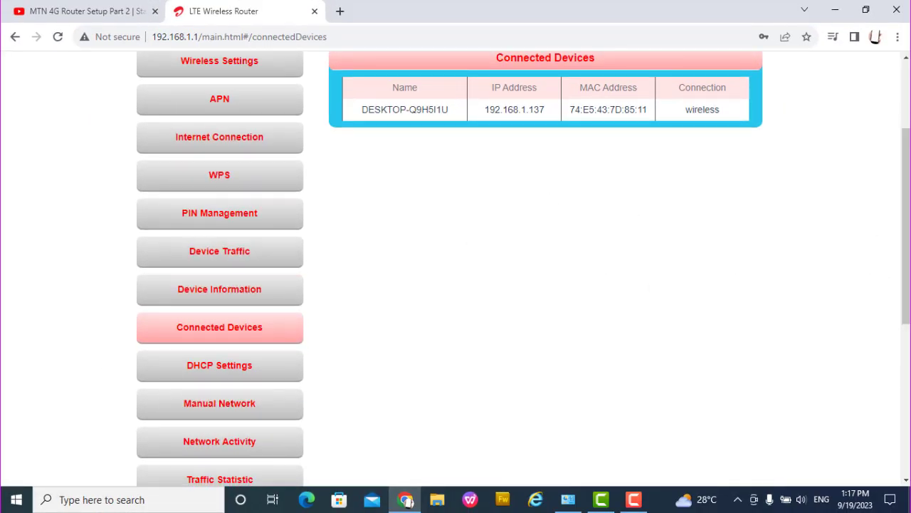
drag(907, 218, 891, 258)
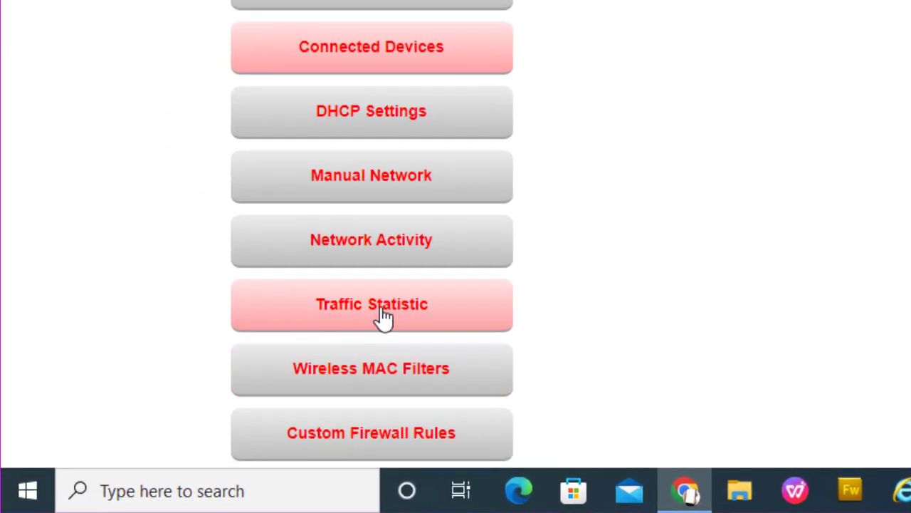
Step: Open Traffic Statistic and scroll to the 4.91MB power-on and 67.62GB factory-restore totals
click(348, 327)
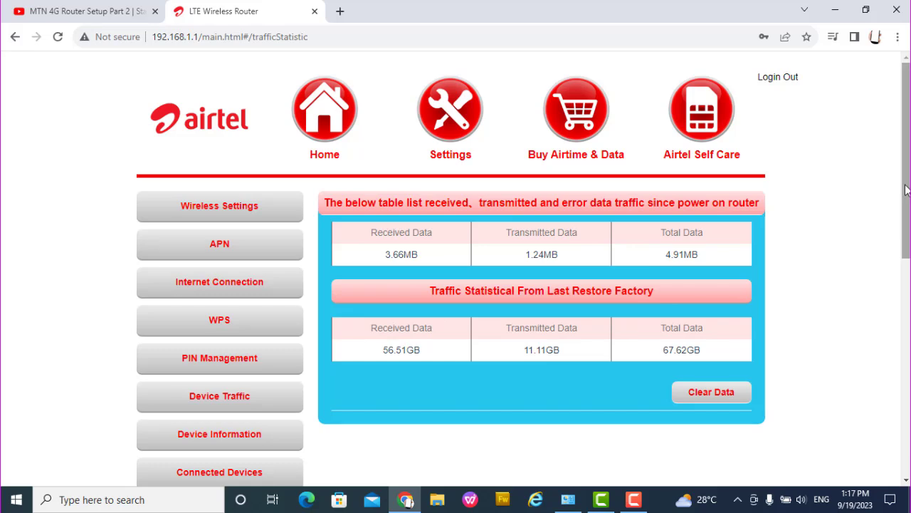
scroll(887, 207, down, 2)
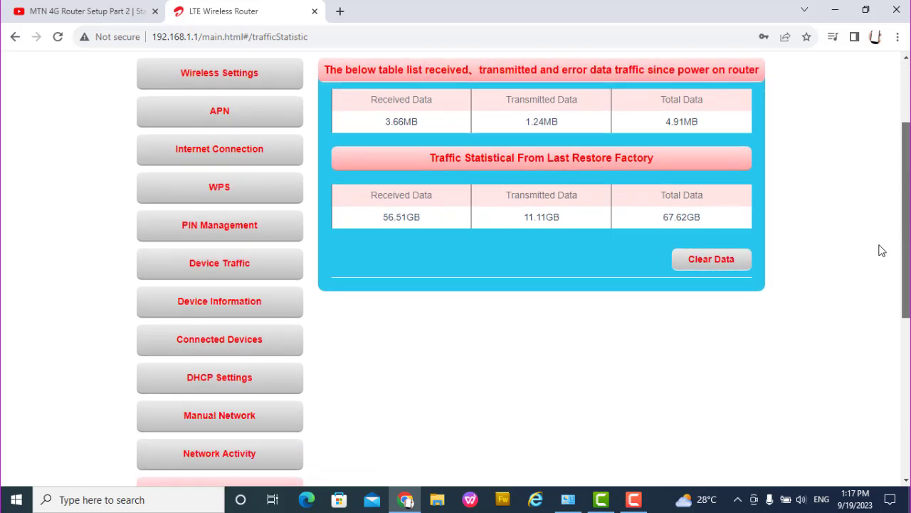
scroll(881, 249, down, 1)
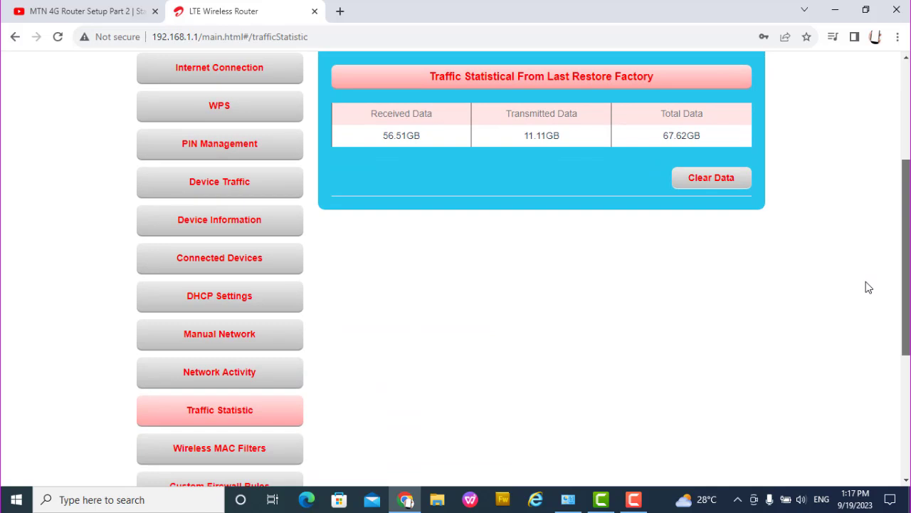
scroll(868, 287, down, 1)
scroll(858, 286, up, 1)
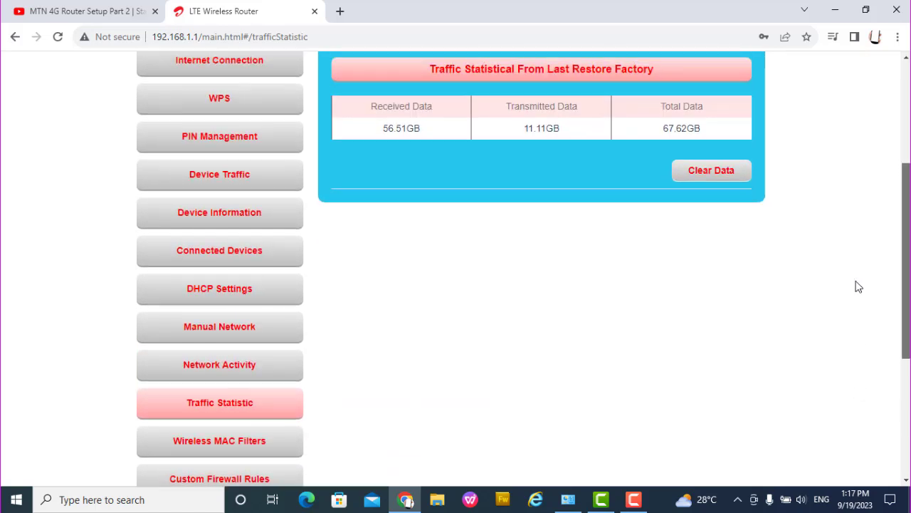
scroll(858, 287, down, 2)
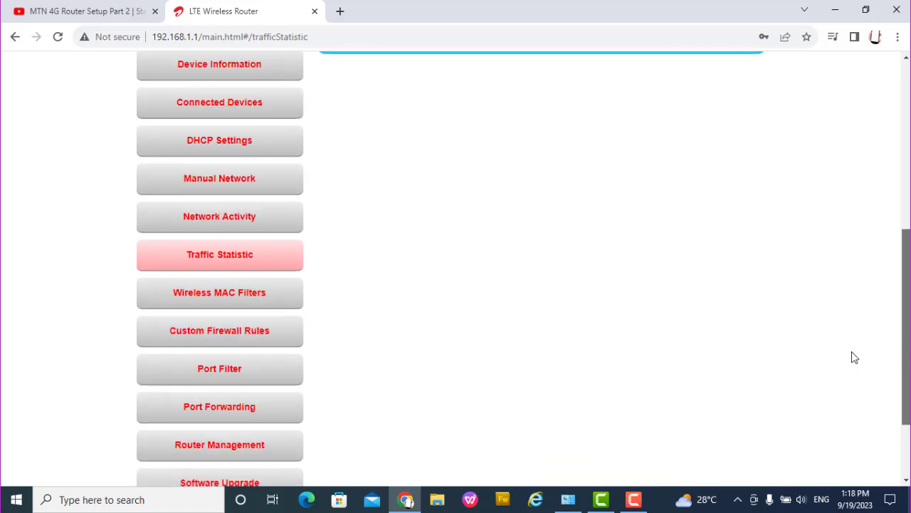
scroll(854, 358, down, 2)
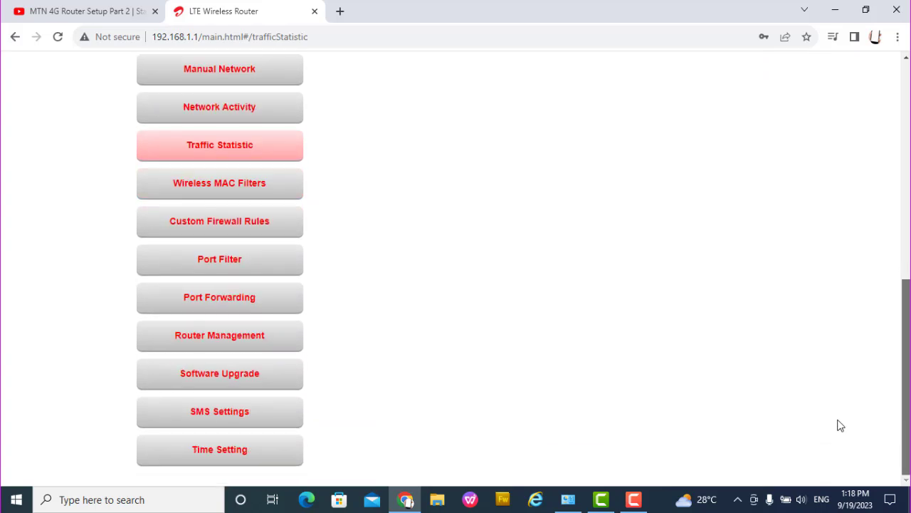
Step: Check SMS Settings (delivery reports off, messages saved on device), then go to Device Information
click(238, 415)
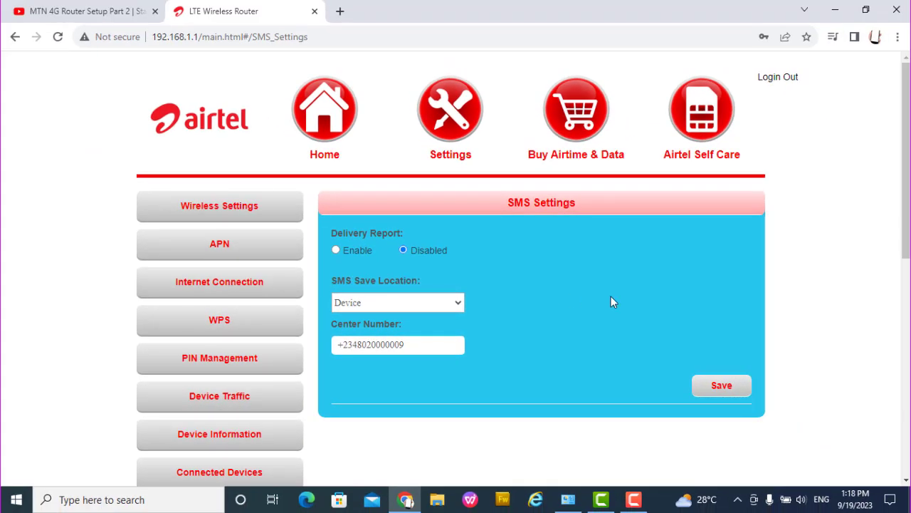
click(222, 441)
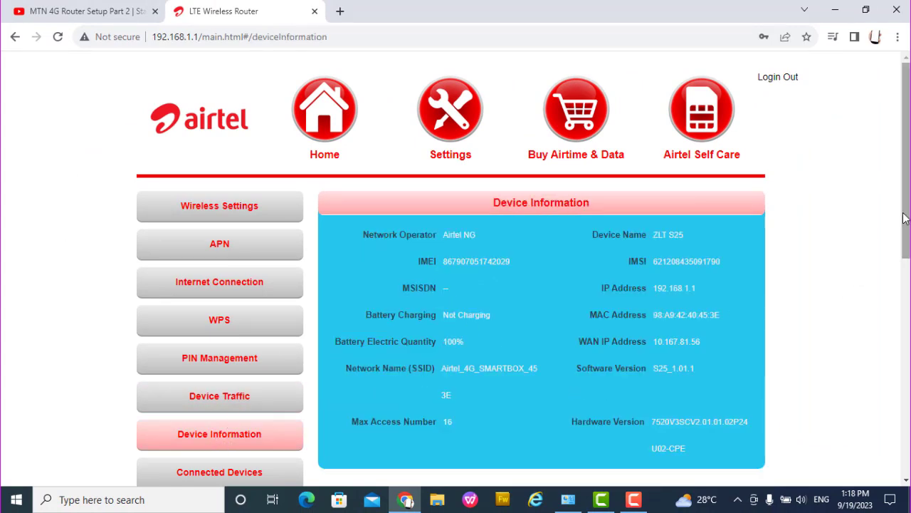
Step: Scroll through Device Information (ZLT S25, Airtel NG, S25_1.01.1), then go to Network Activity
drag(904, 217, 866, 322)
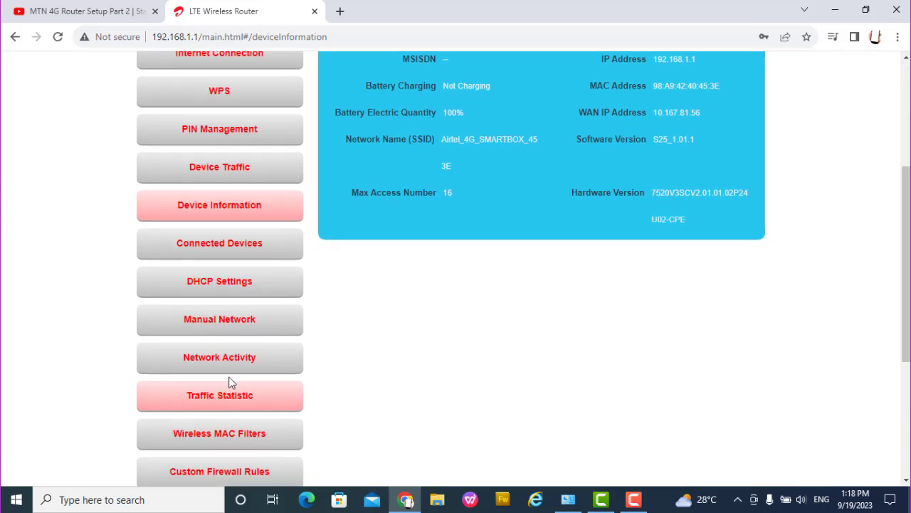
click(230, 358)
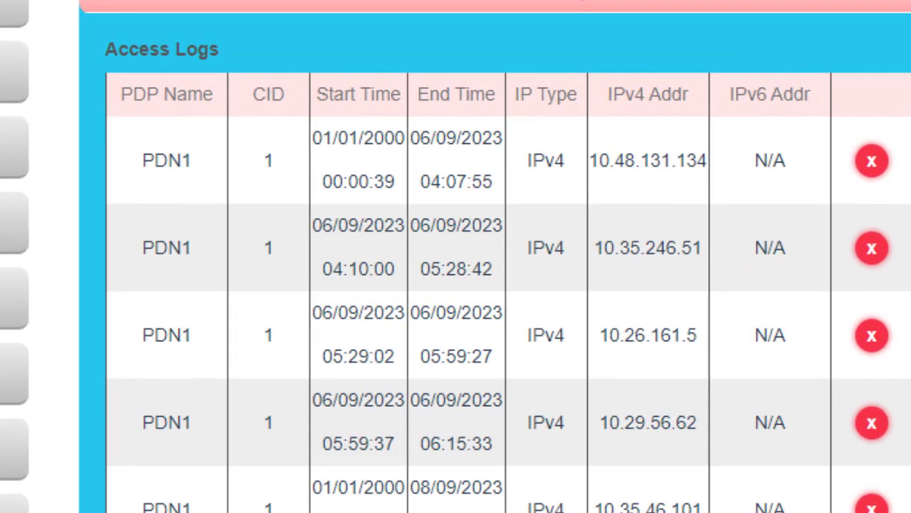
Step: Scroll through the PDN1 connection log and the WiFi client session of 19/09/2023 12:17:08–12:49:20
scroll(456, 256, down, 5)
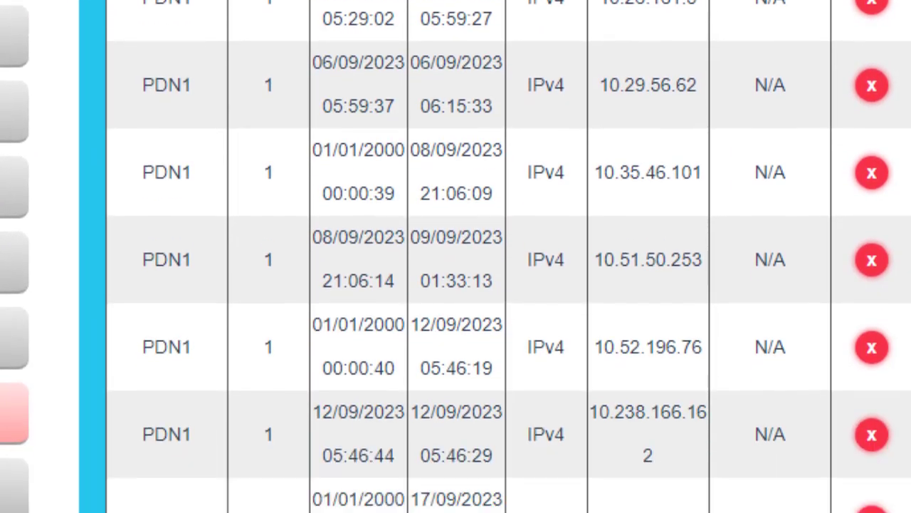
scroll(398, 260, down, 1)
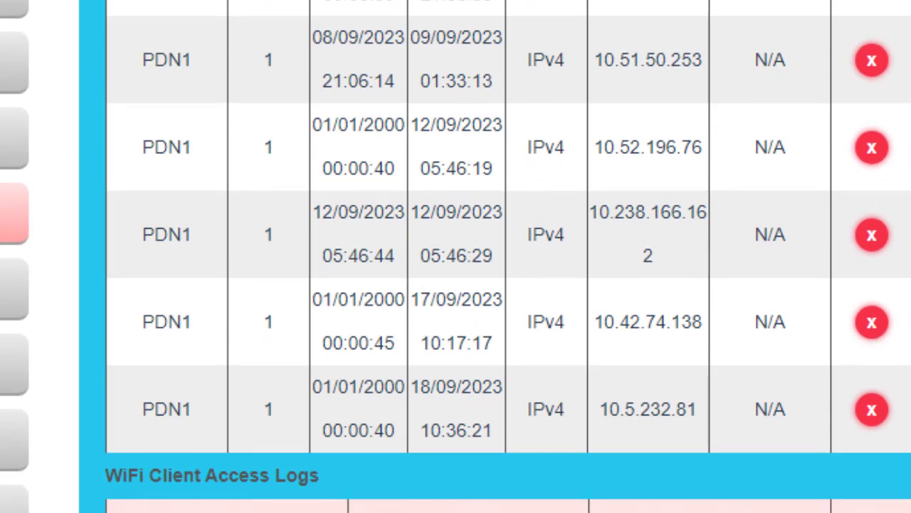
scroll(456, 256, down, 3)
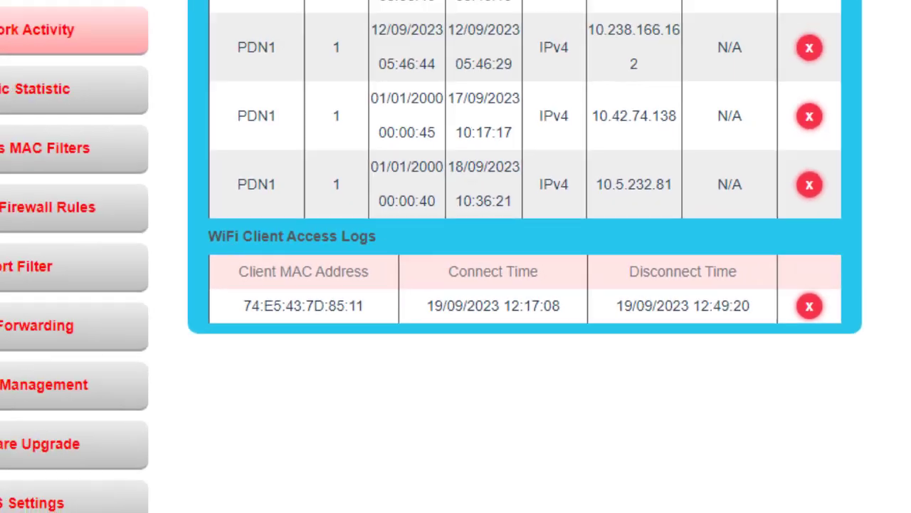
scroll(896, 394, up, 2)
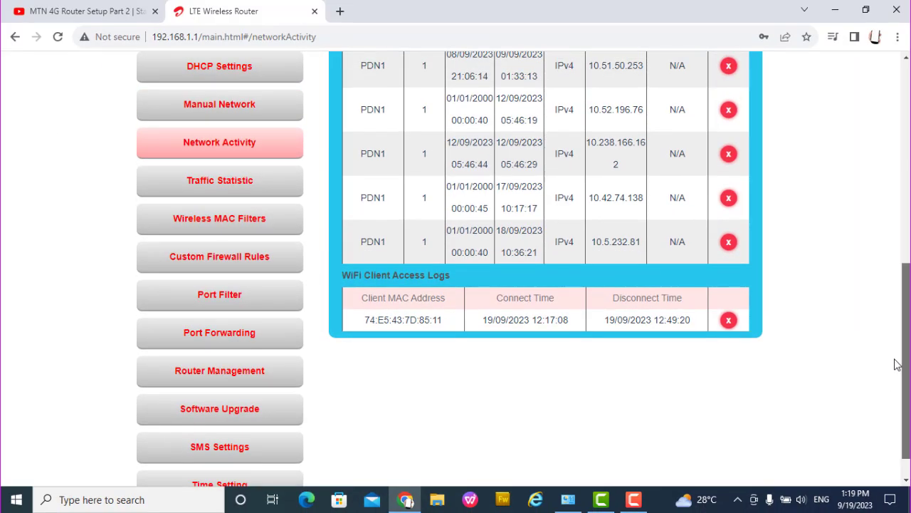
scroll(889, 368, down, 1)
scroll(888, 368, down, 1)
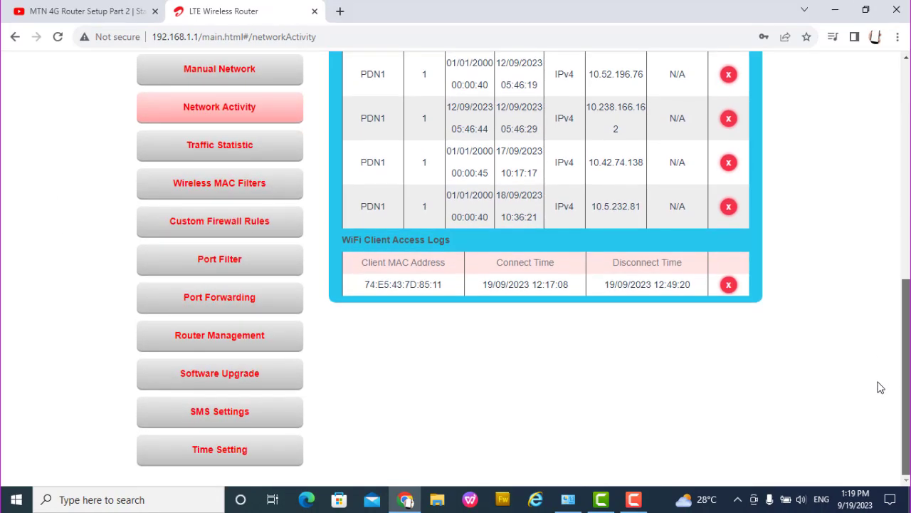
scroll(878, 370, up, 2)
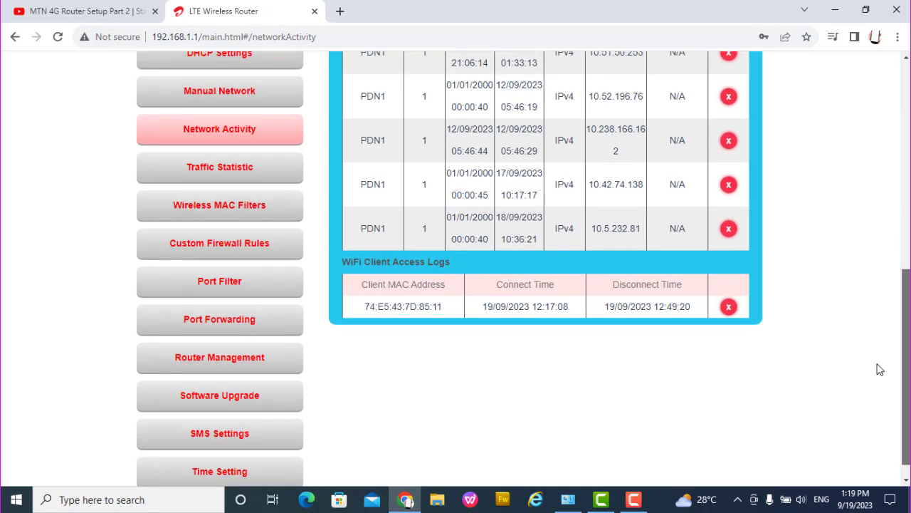
scroll(881, 331, up, 2)
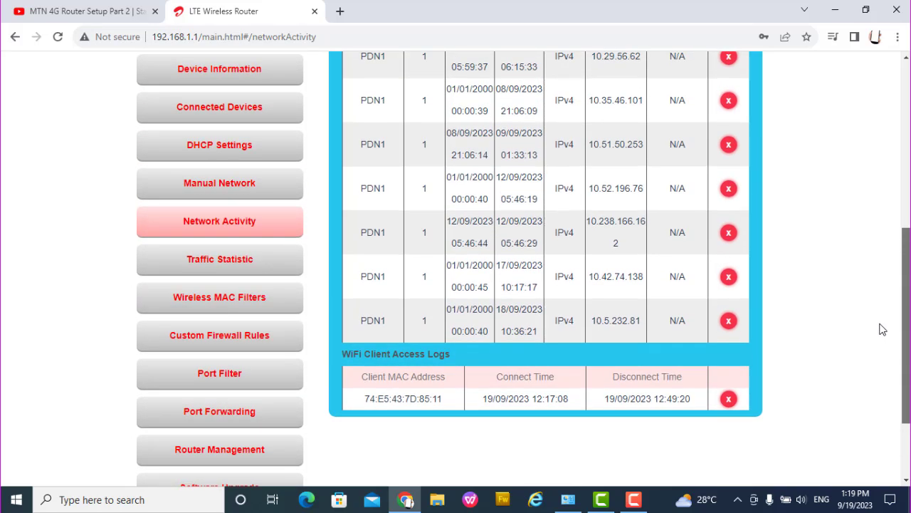
scroll(881, 310, up, 1)
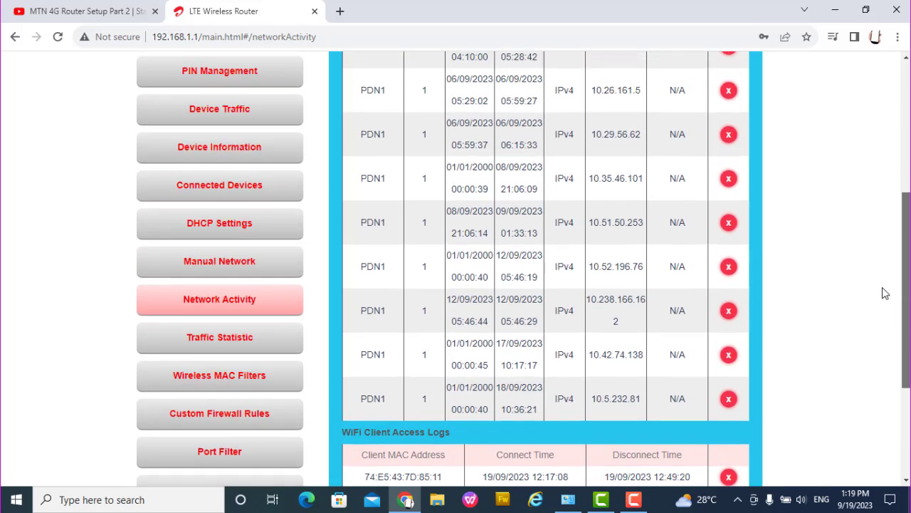
Step: Go from Manual Network to the Internet Connection page showing Cellular mode, roaming off, 4G only, MTU 1500
click(249, 267)
click(249, 260)
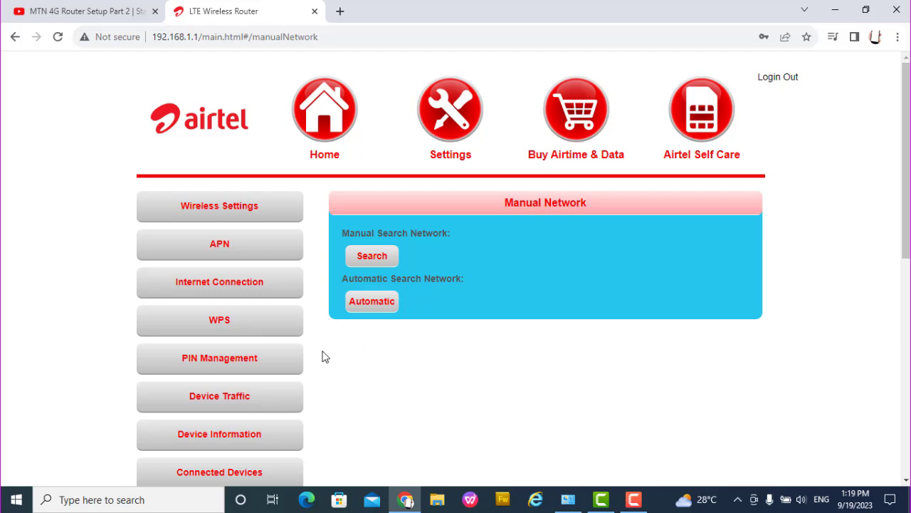
click(235, 291)
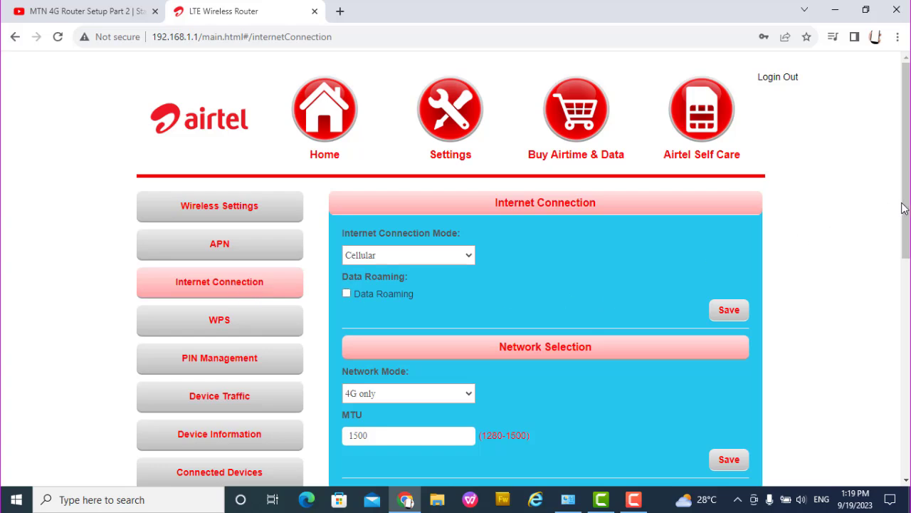
drag(901, 209, 895, 261)
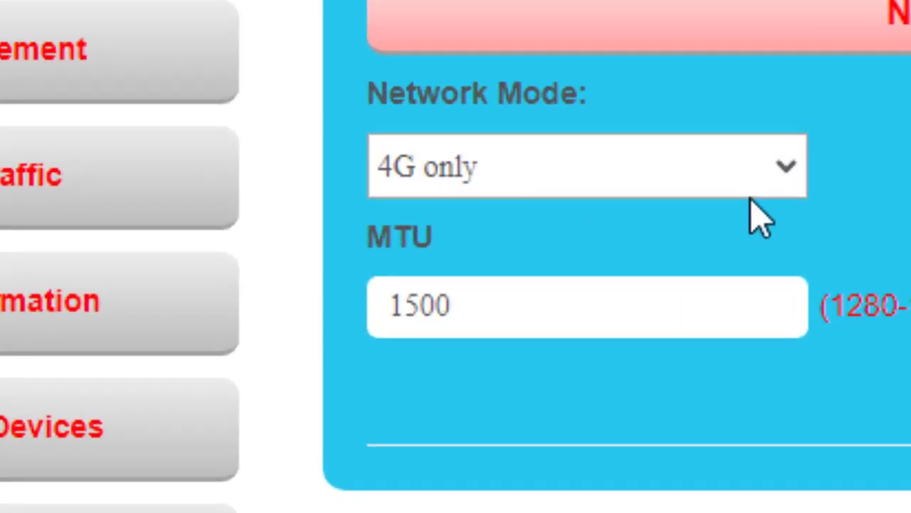
click(794, 167)
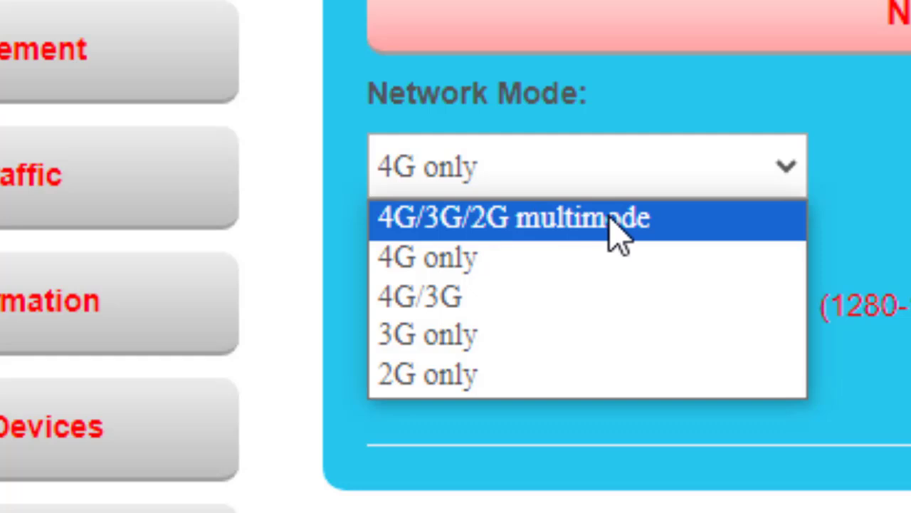
click(510, 230)
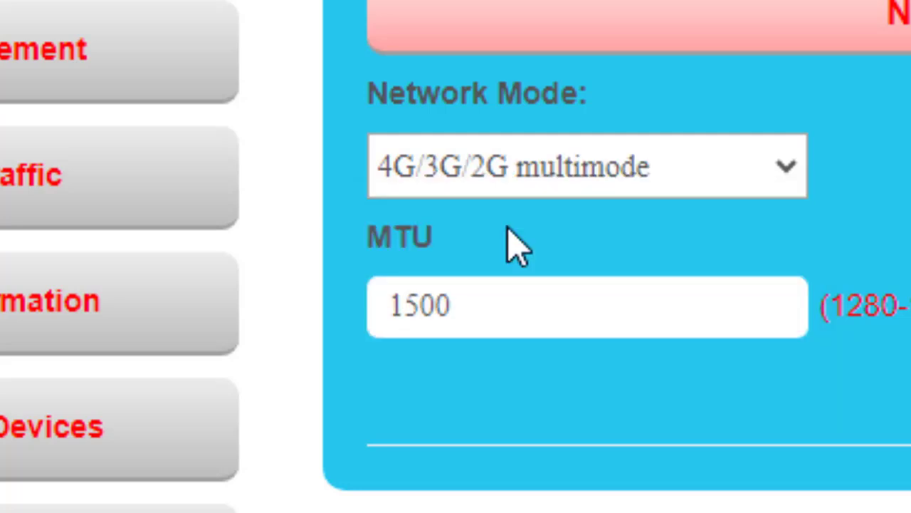
click(788, 189)
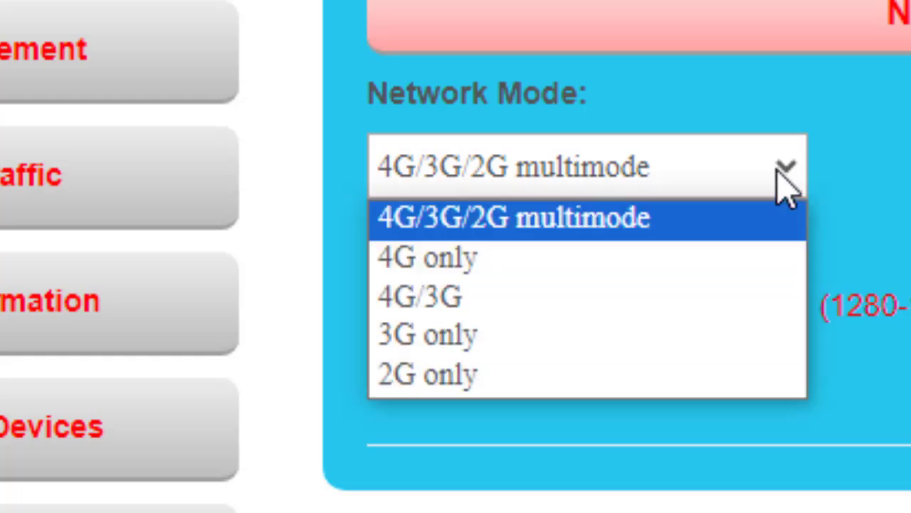
click(489, 261)
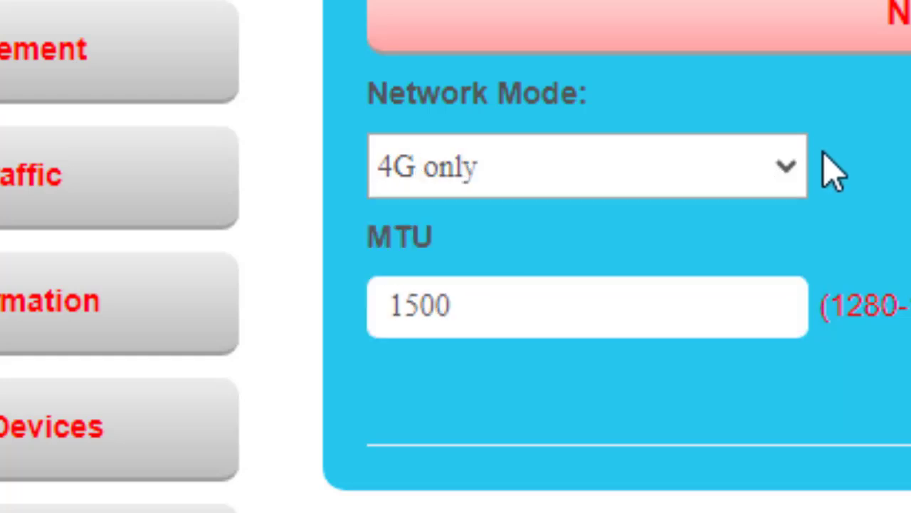
click(796, 177)
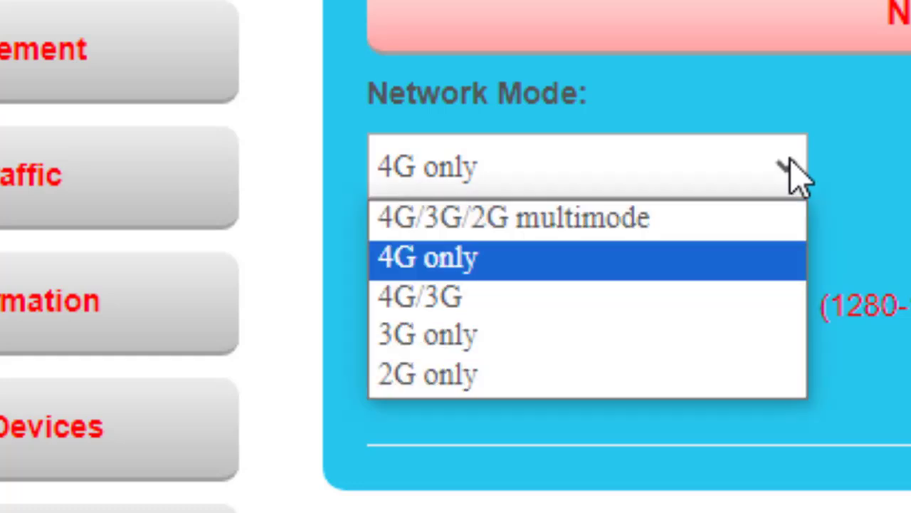
click(487, 299)
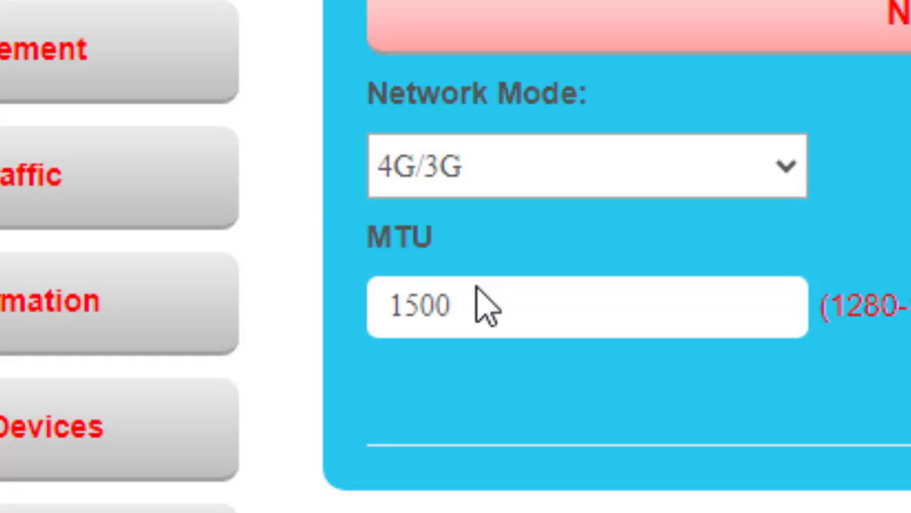
click(789, 171)
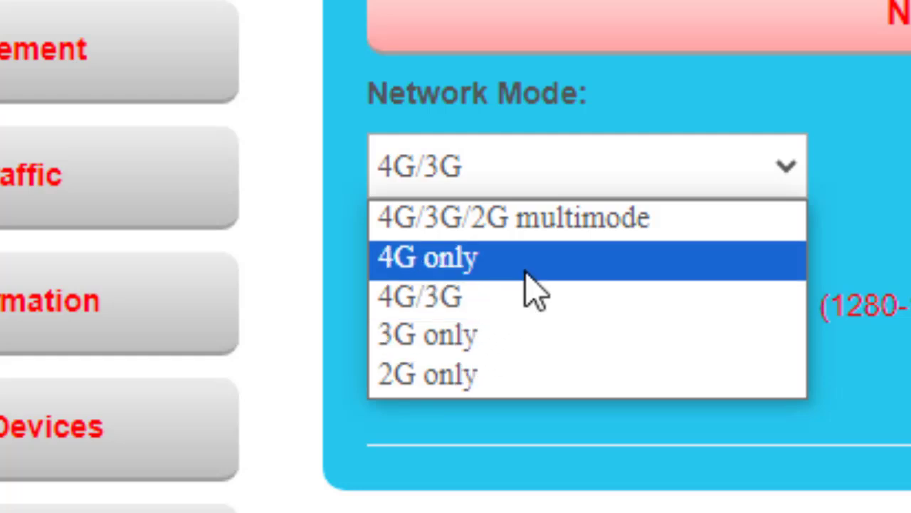
key(Up)
key(Escape)
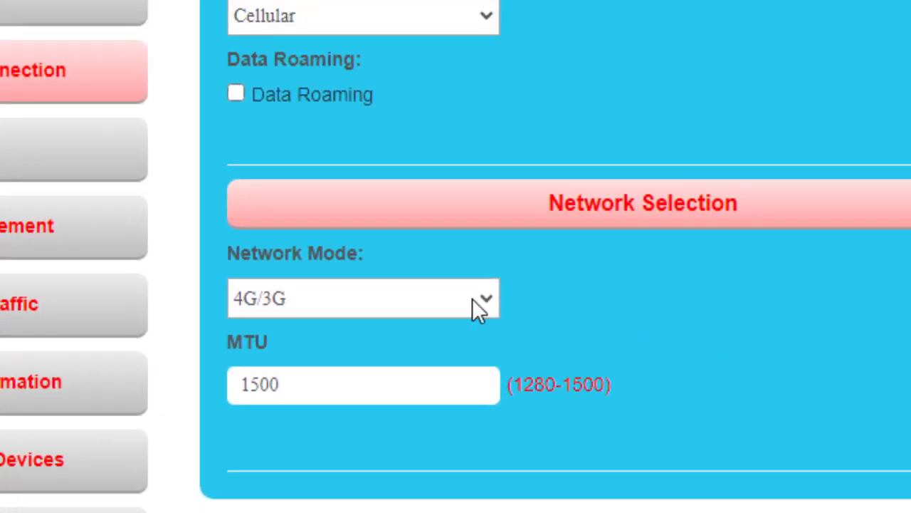
click(483, 299)
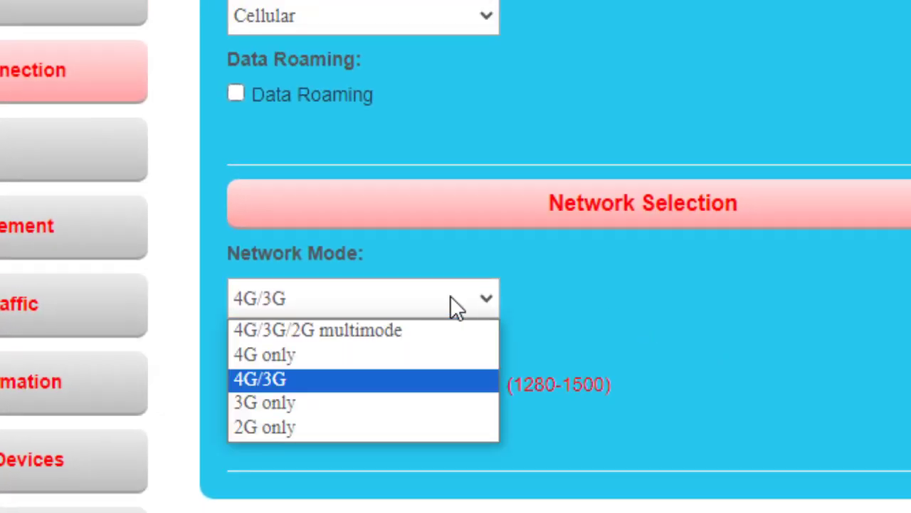
click(278, 351)
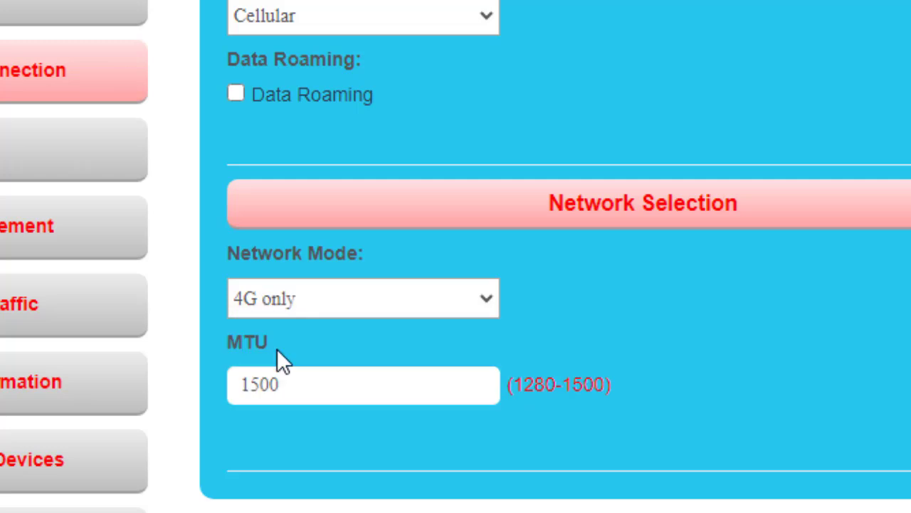
click(486, 299)
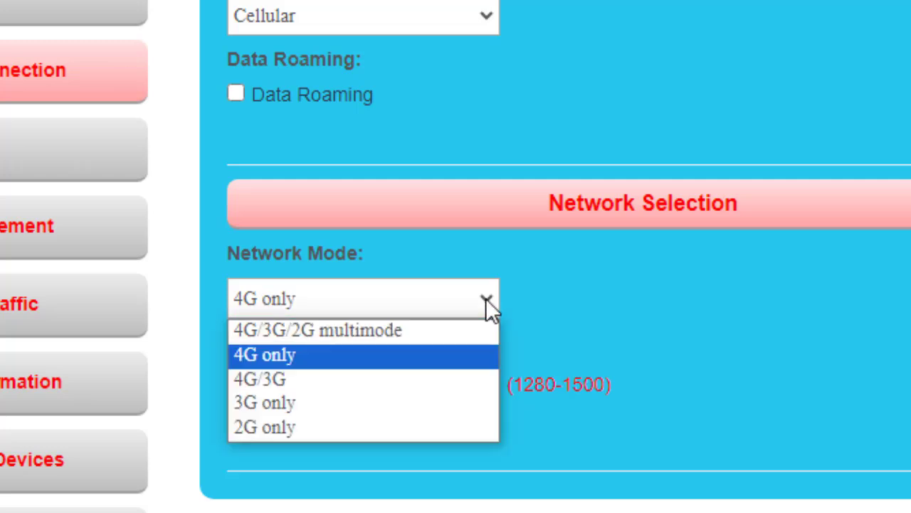
click(248, 355)
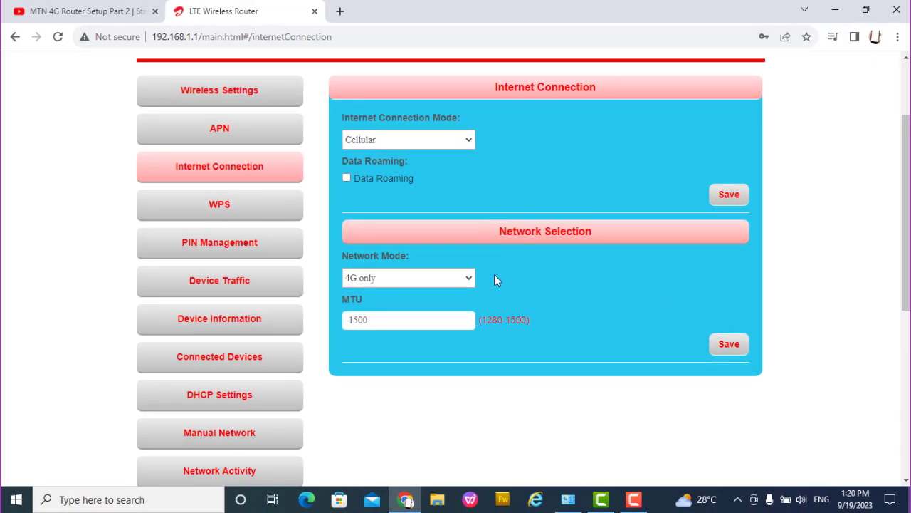
drag(494, 280, 849, 174)
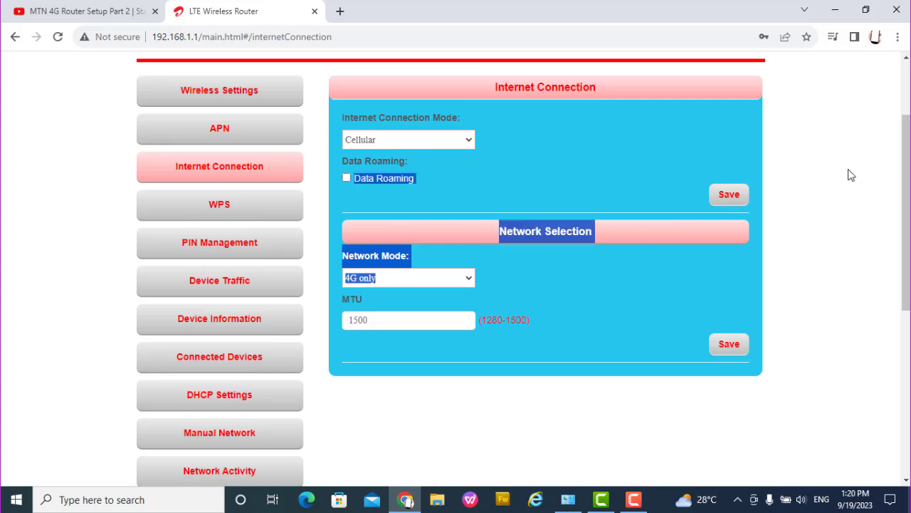
click(690, 162)
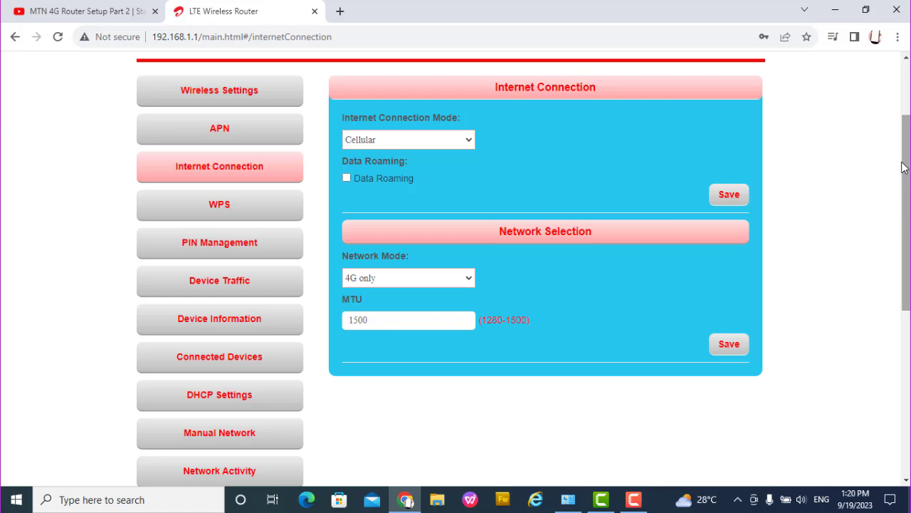
drag(908, 164, 840, 331)
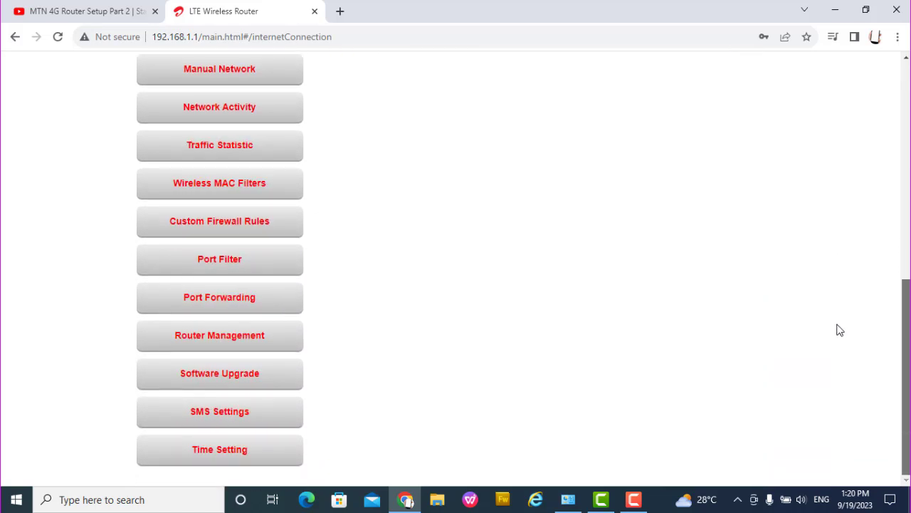
drag(895, 322, 874, 328)
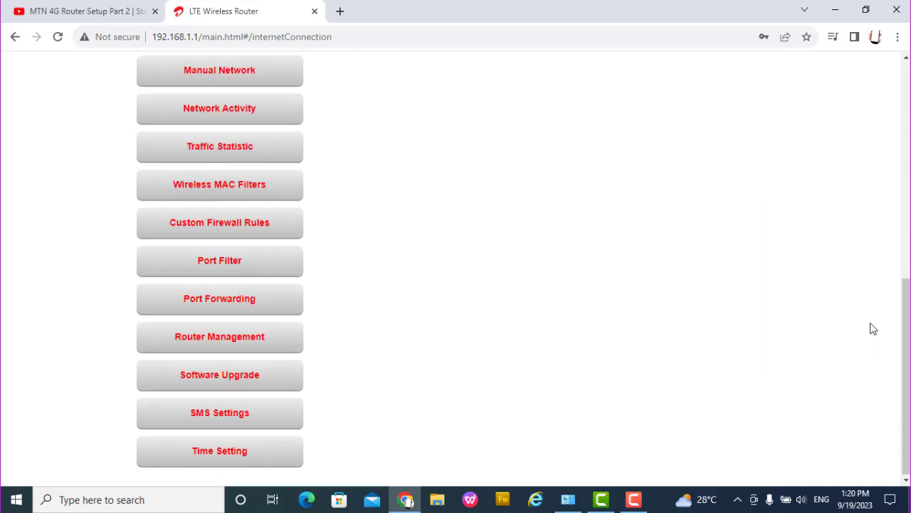